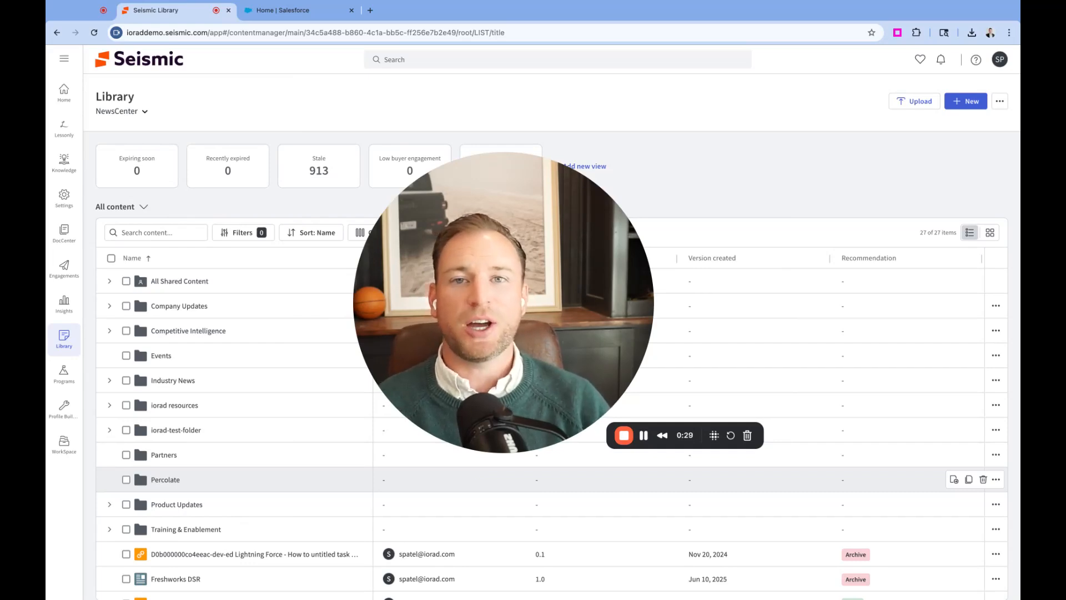
Start a new iorad tutorial from Seismic Library's New menu and choose the Home | Salesforce tab to capture
mouse_move(497, 436)
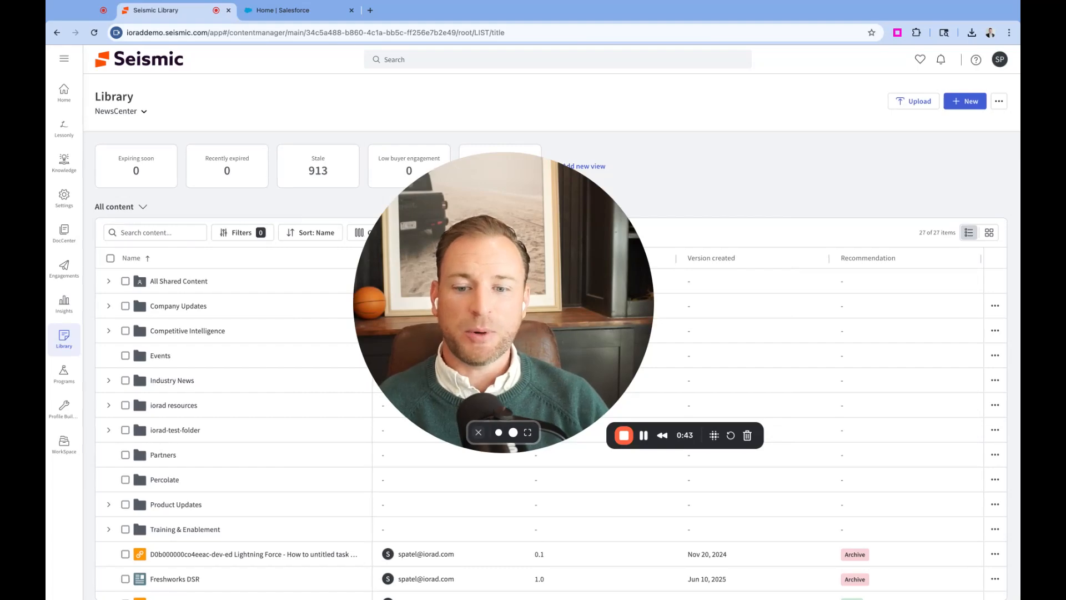
click(478, 432)
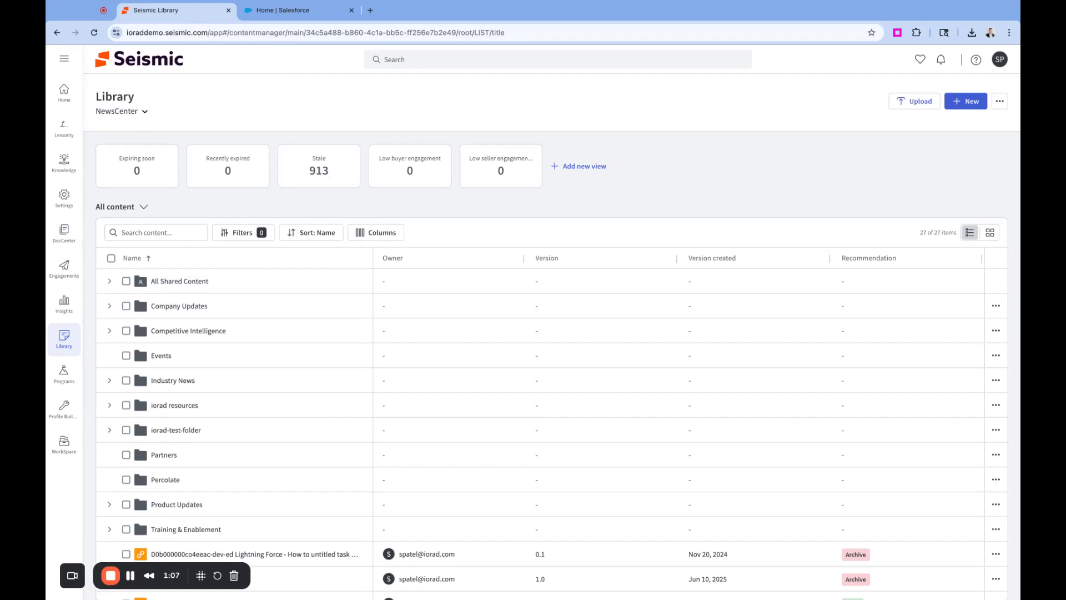
click(968, 104)
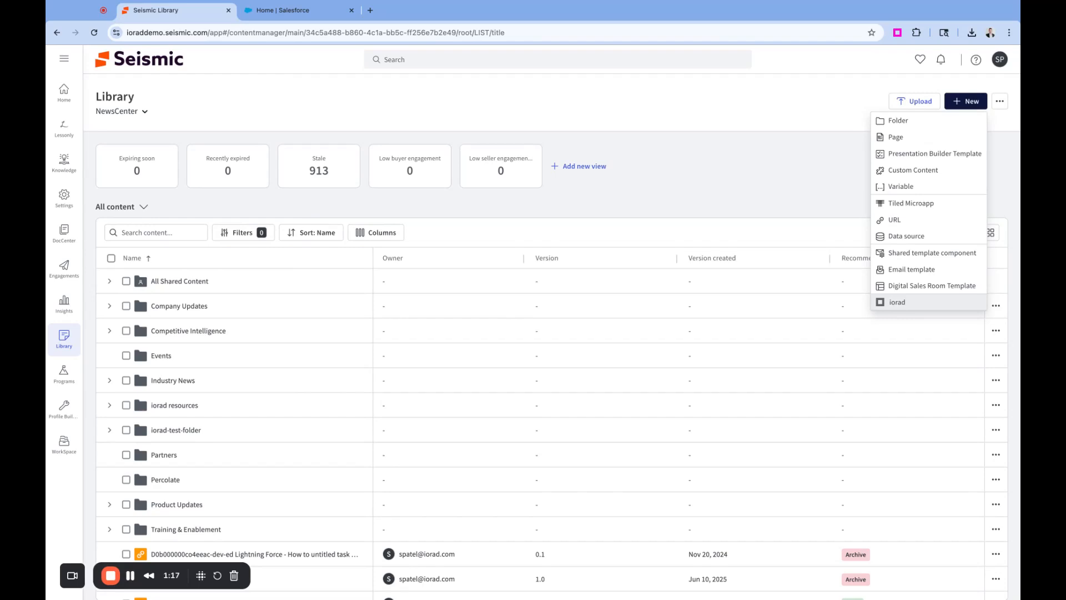
click(896, 302)
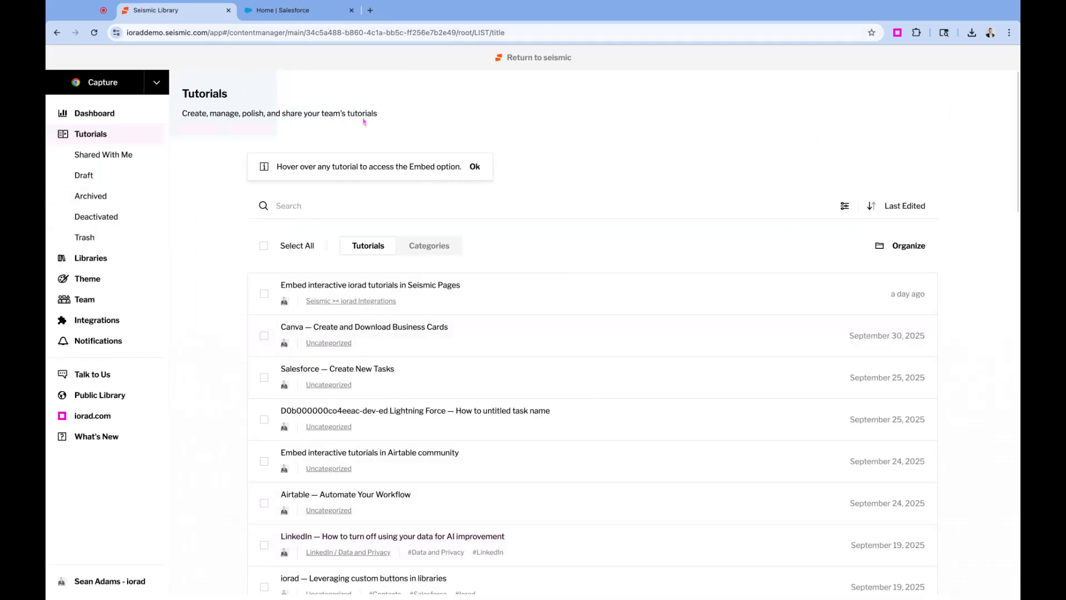
click(105, 87)
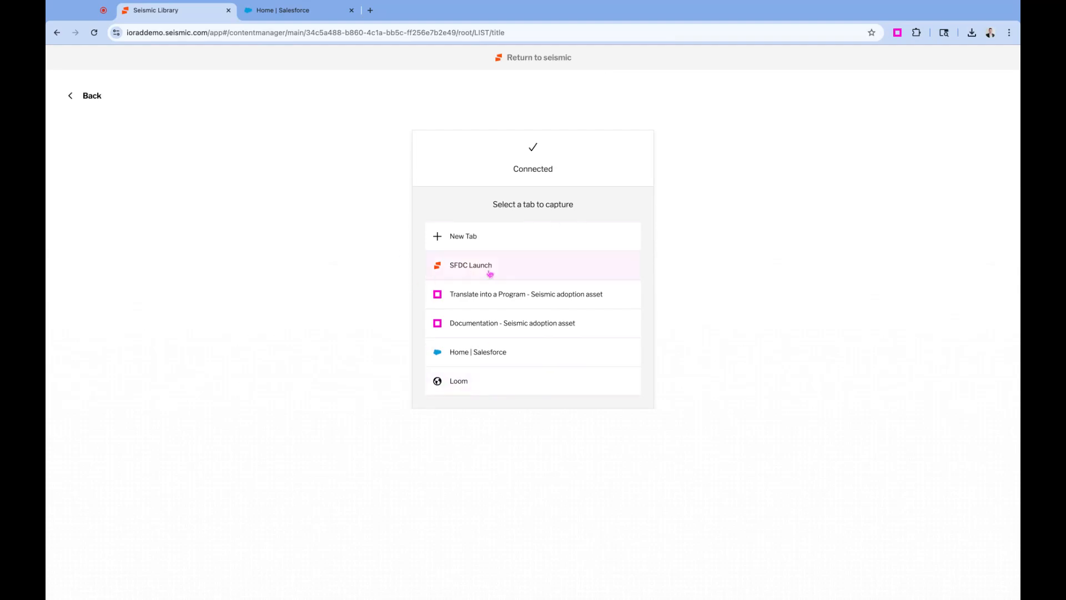
click(496, 359)
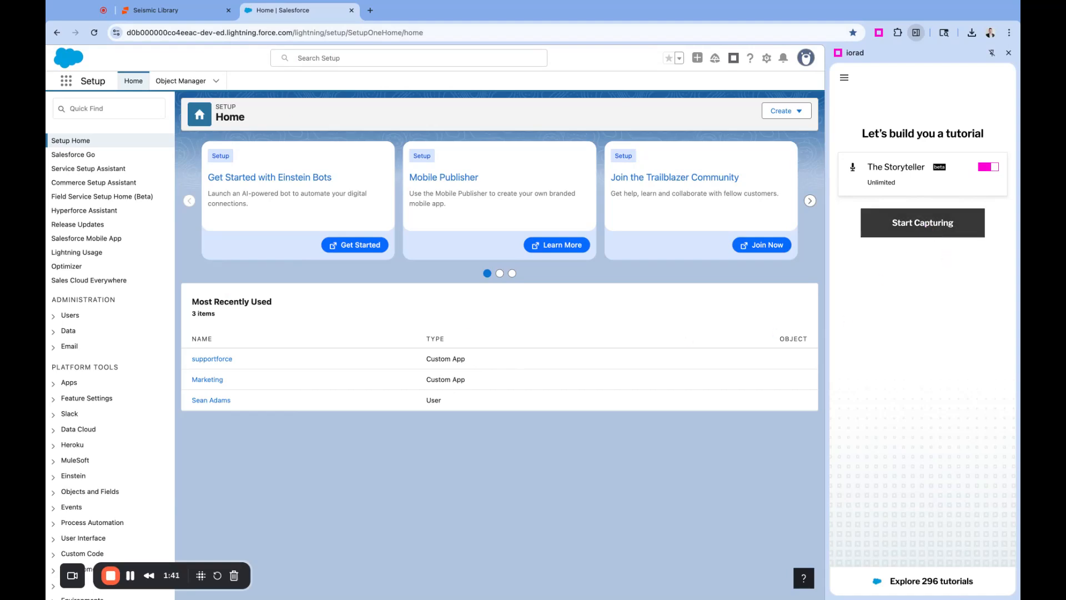
Start recording, click through the Setup Home page, then open New Opportunity from Global Actions
click(922, 223)
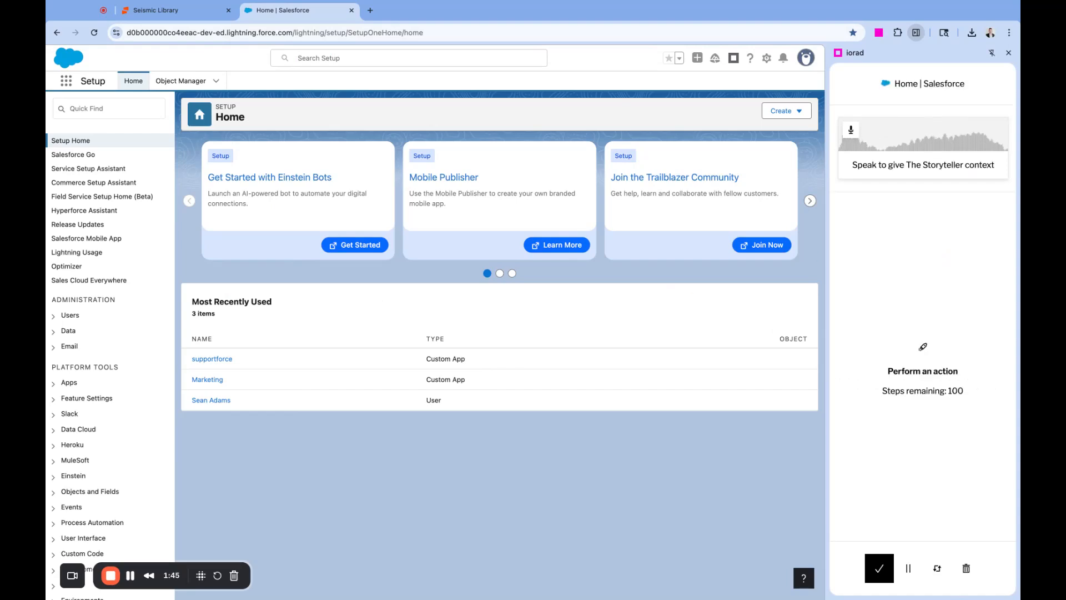
click(84, 211)
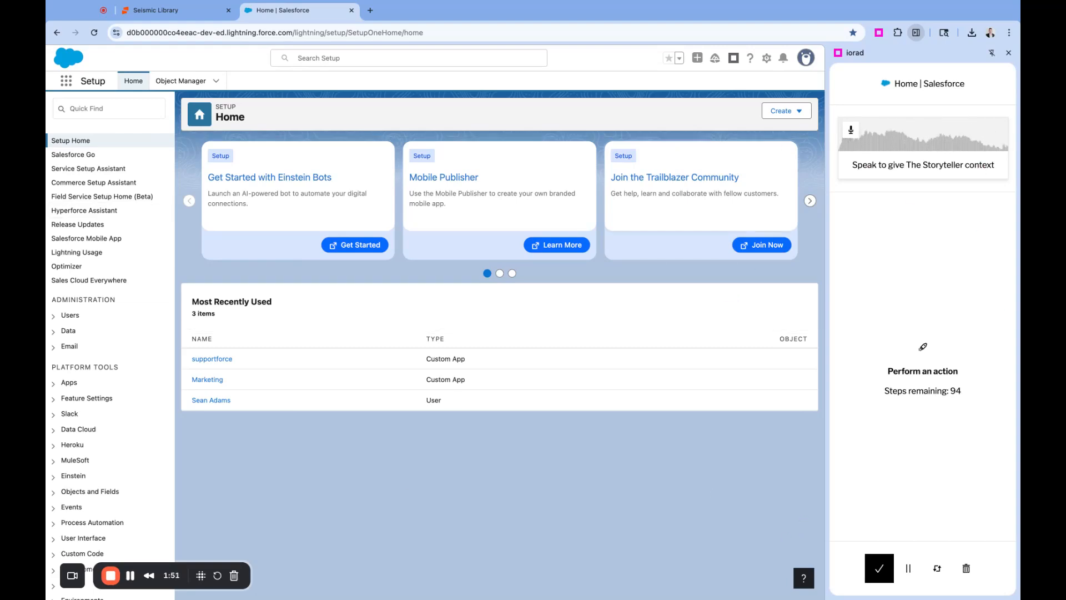
click(747, 181)
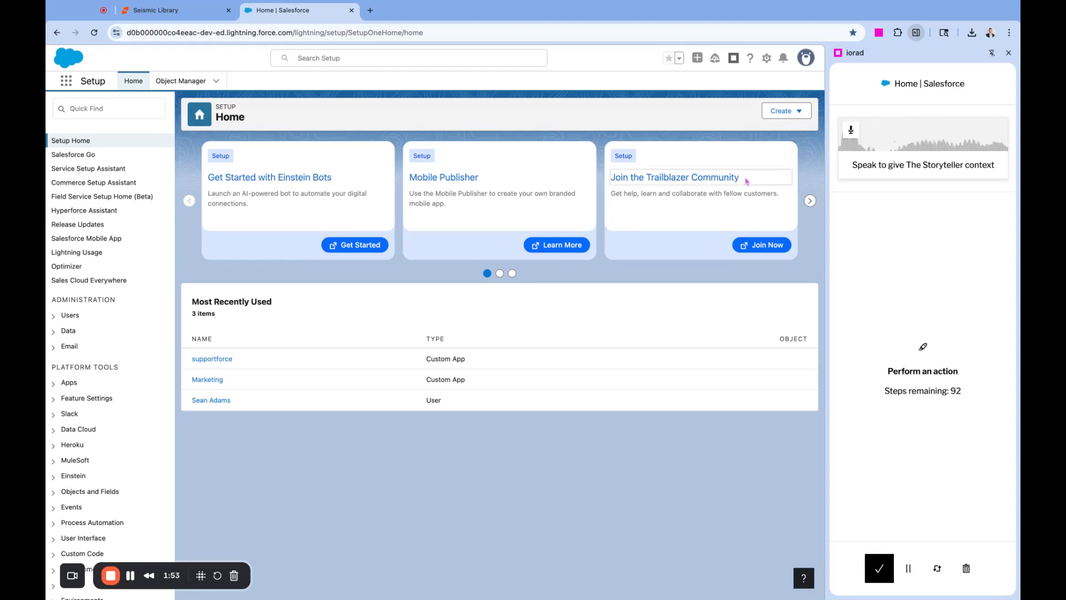
click(699, 59)
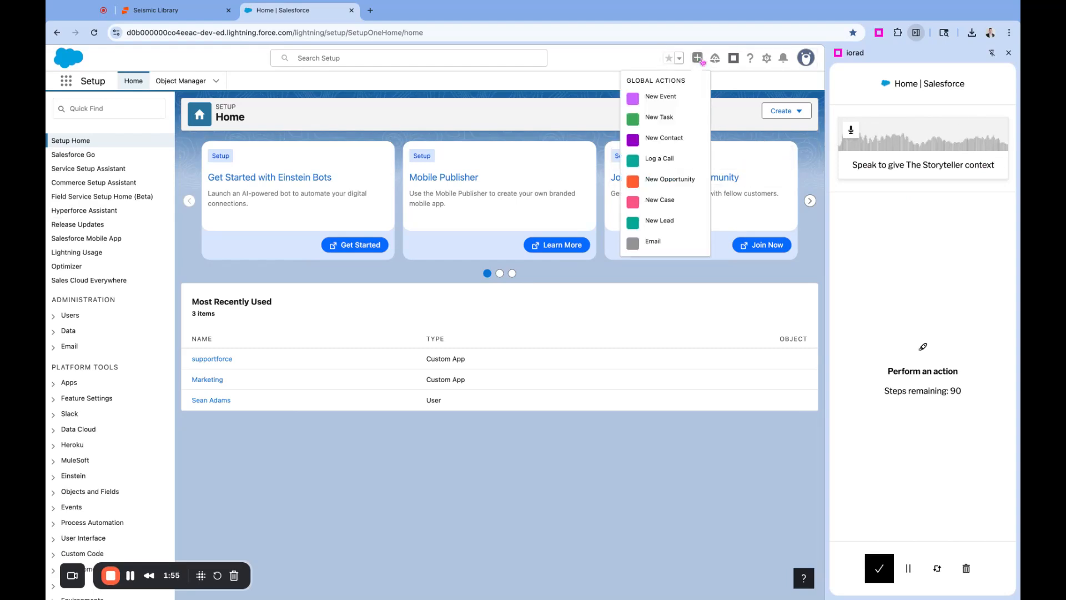
click(676, 180)
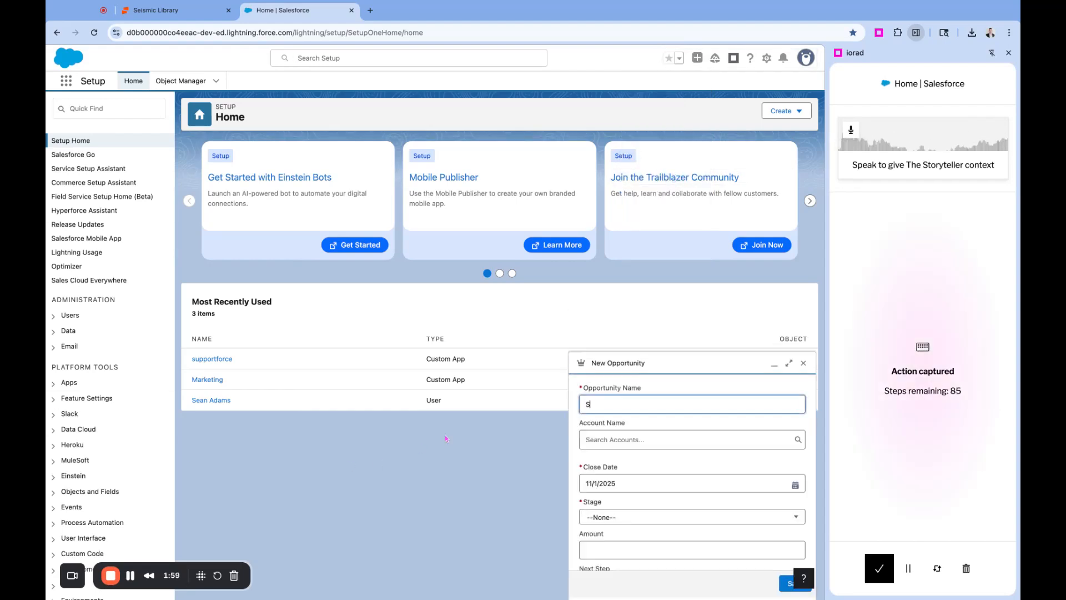
Enter the opportunity name, set the account to iorad, and keep close date 11/1/2025
key(Tab)
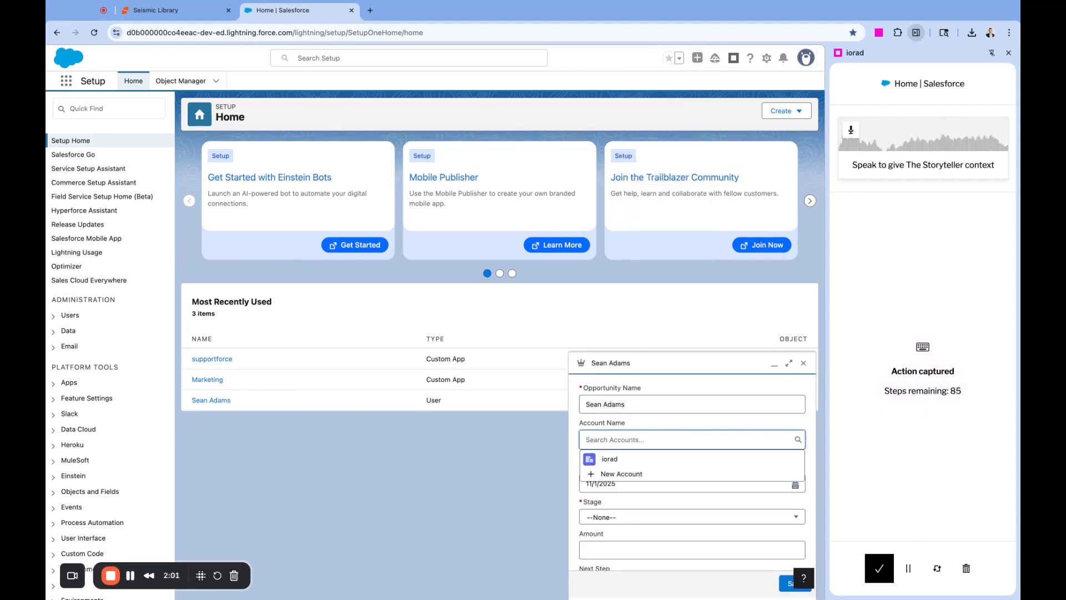
click(672, 459)
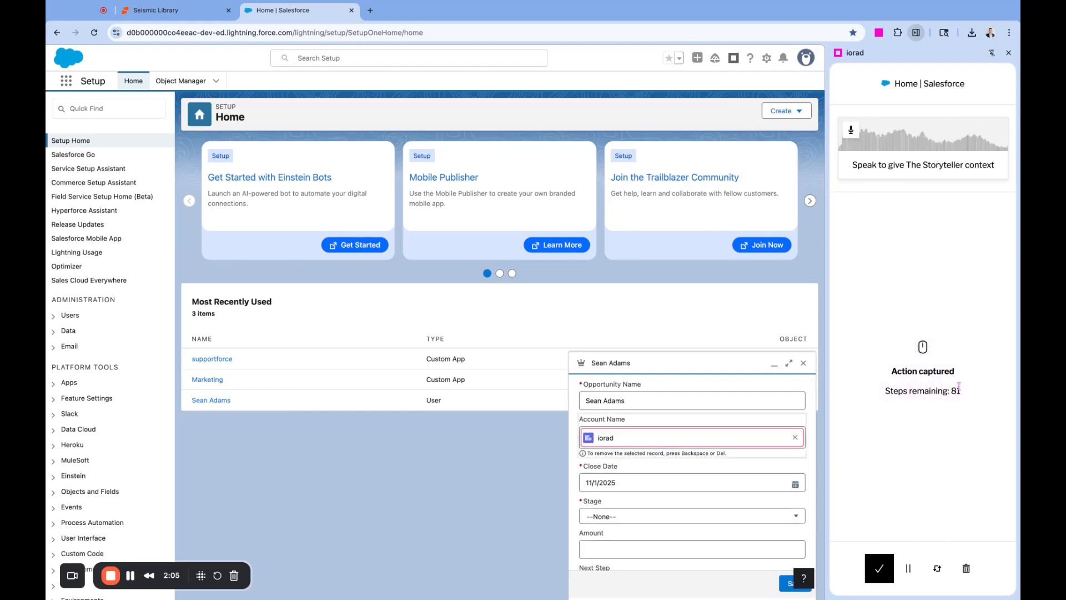
scroll(678, 444, down, 2)
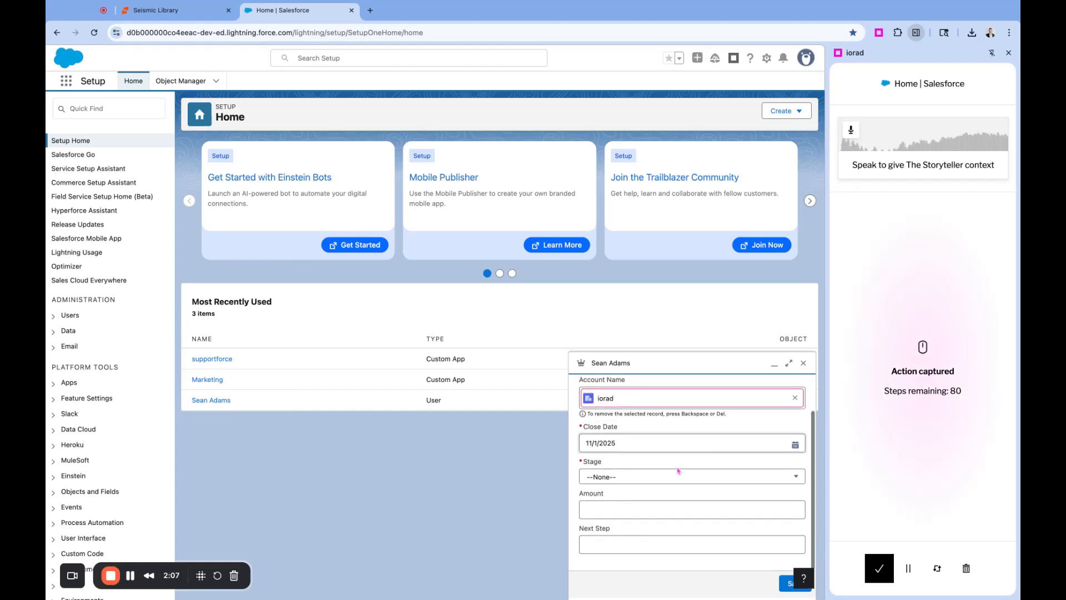
click(678, 444)
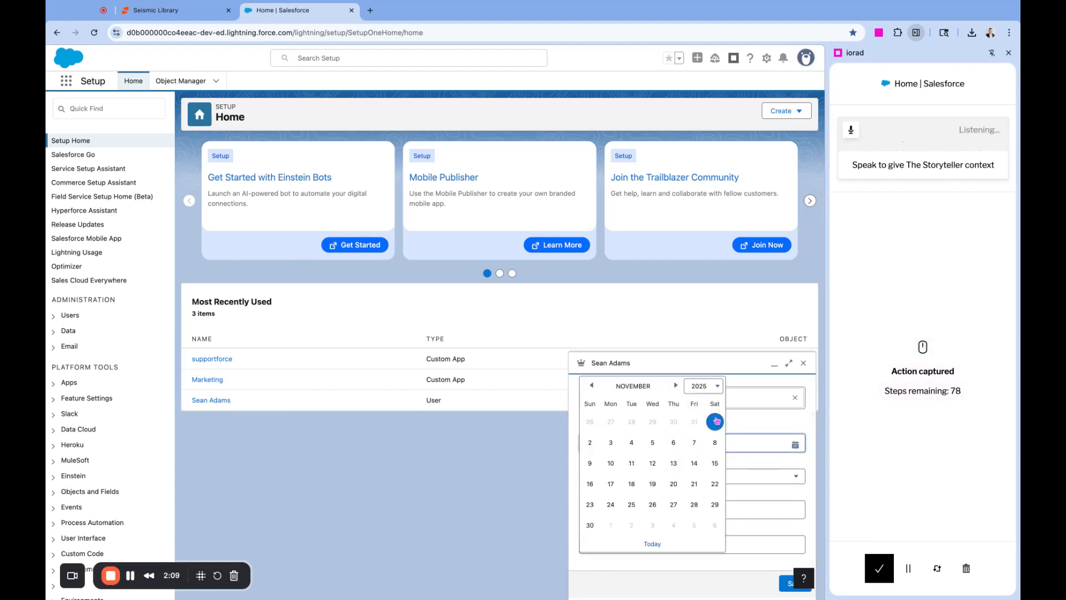
click(717, 421)
Set stage Perception Analysis, amount 123,454 and next step 'this is a test', then save
click(644, 478)
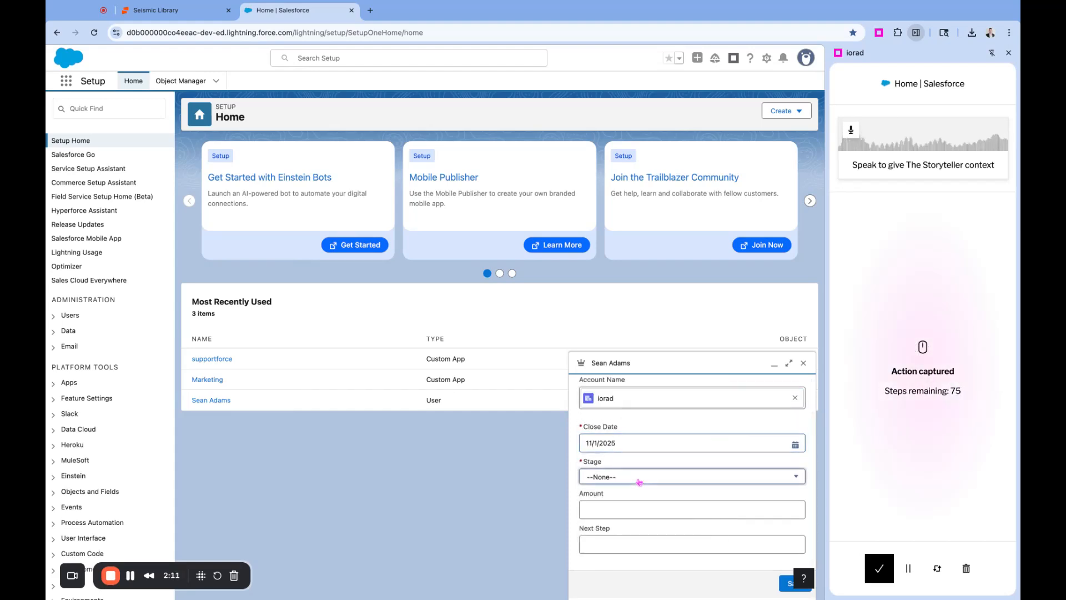
click(623, 477)
click(615, 508)
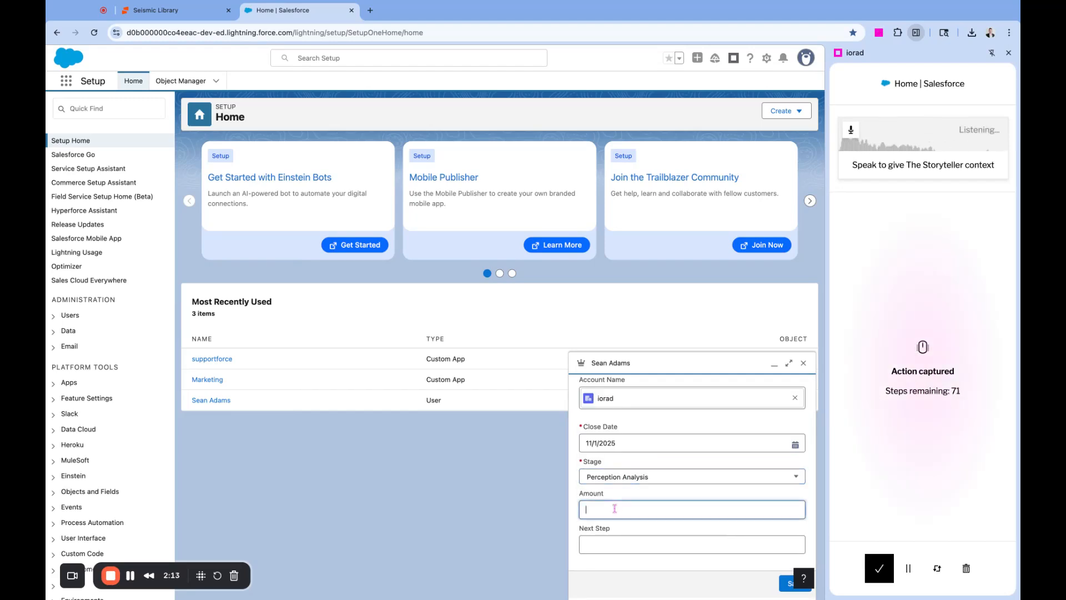
text(123,454)
click(624, 547)
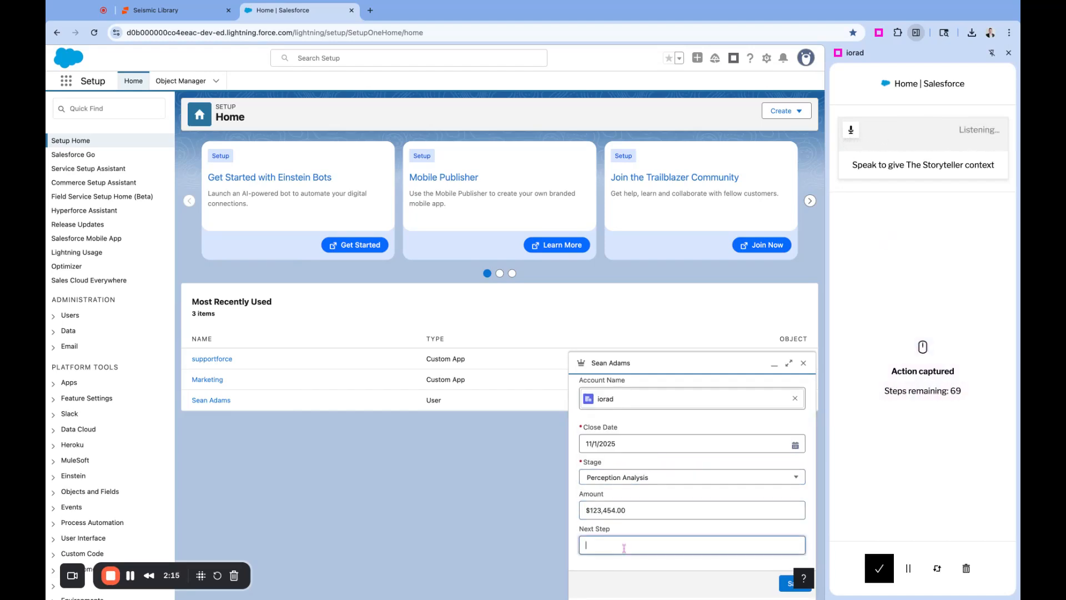
text(this is a test)
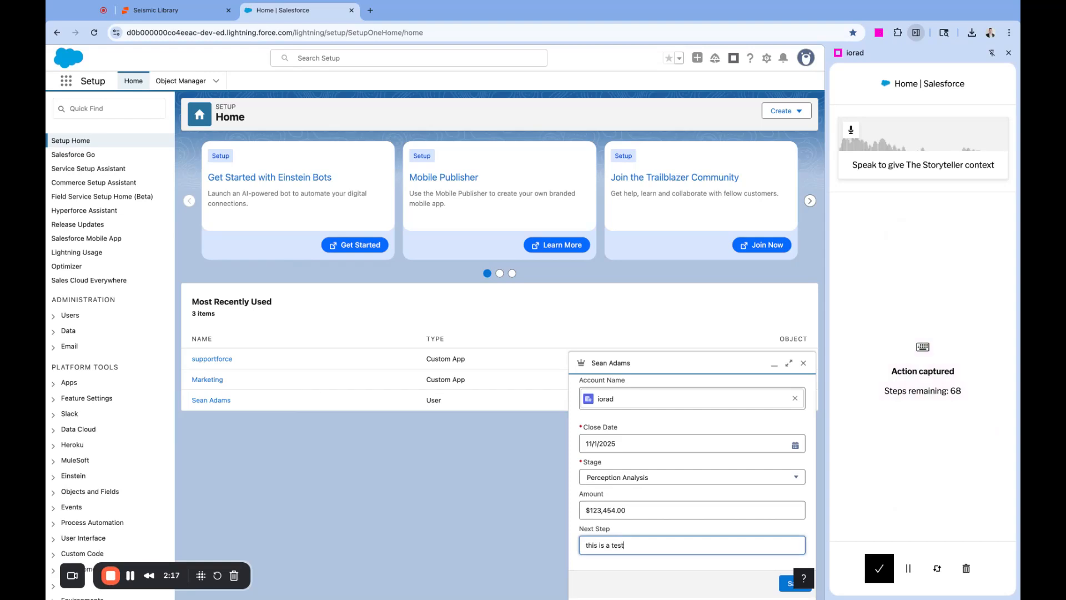
click(783, 584)
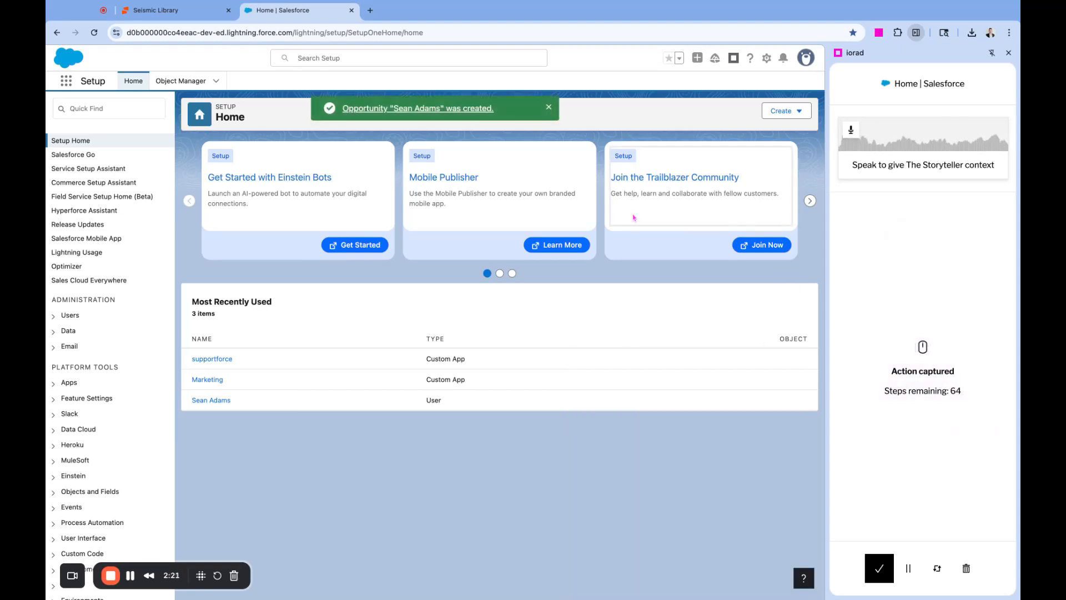
Finish capturing, then play the 13-step tutorial muted and zoomed out, advancing past step 1
click(881, 570)
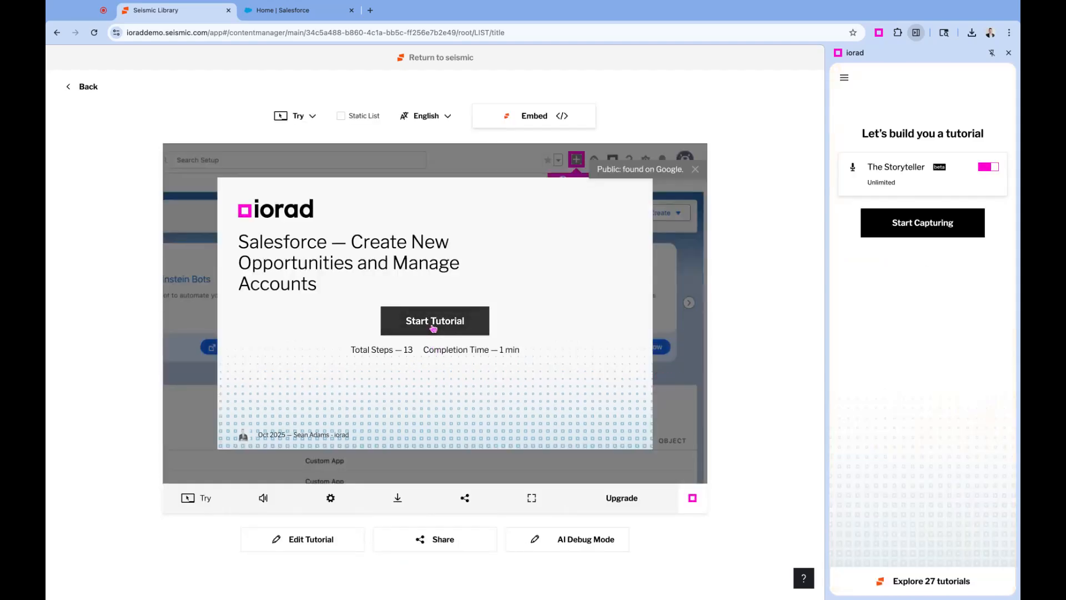
click(265, 502)
click(420, 318)
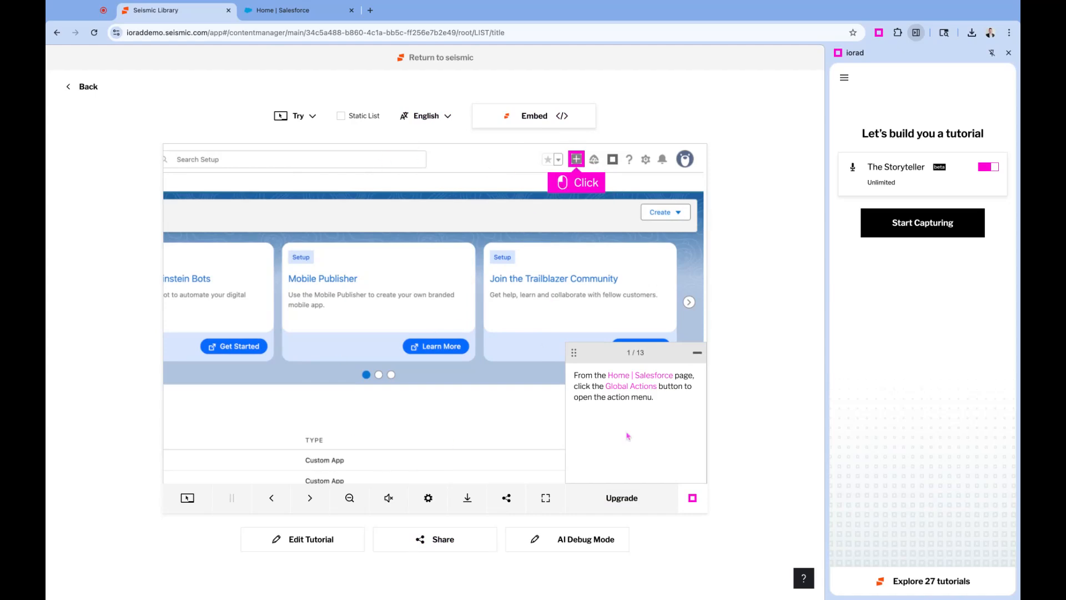
drag(584, 378, 631, 411)
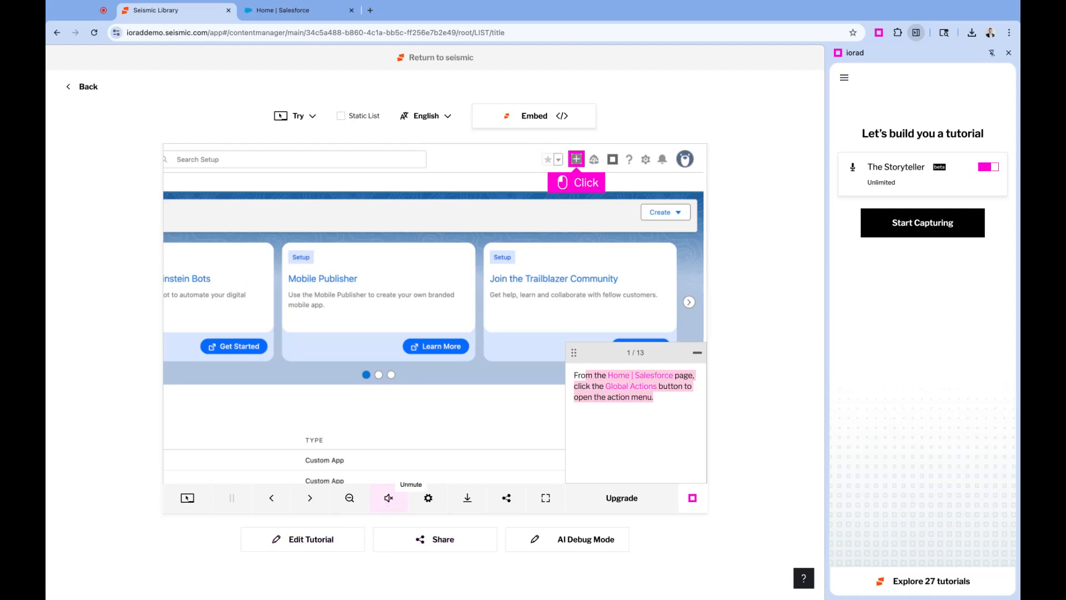
click(350, 498)
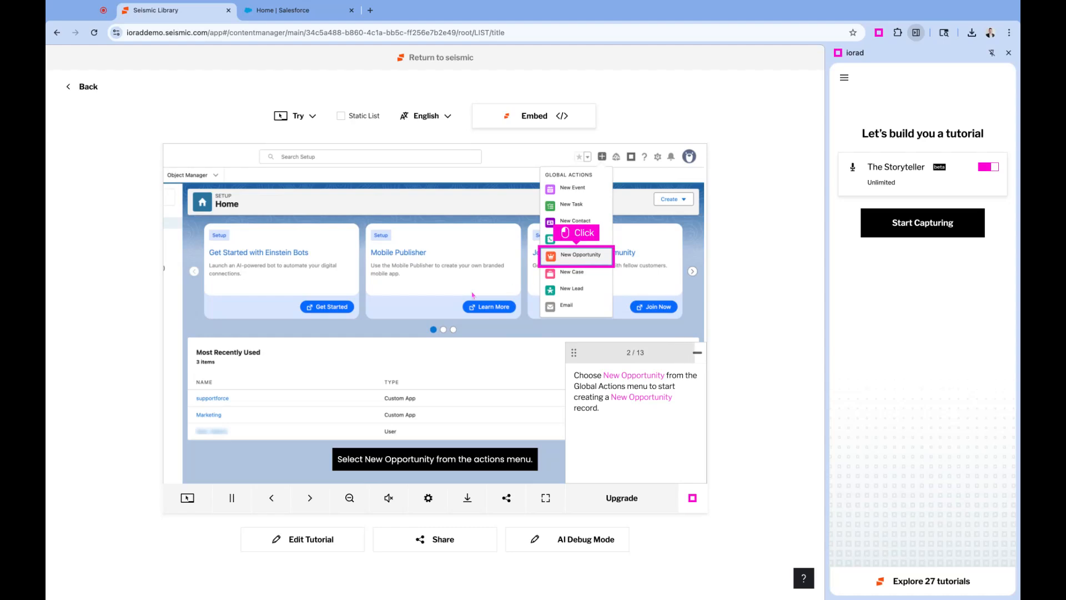
click(572, 258)
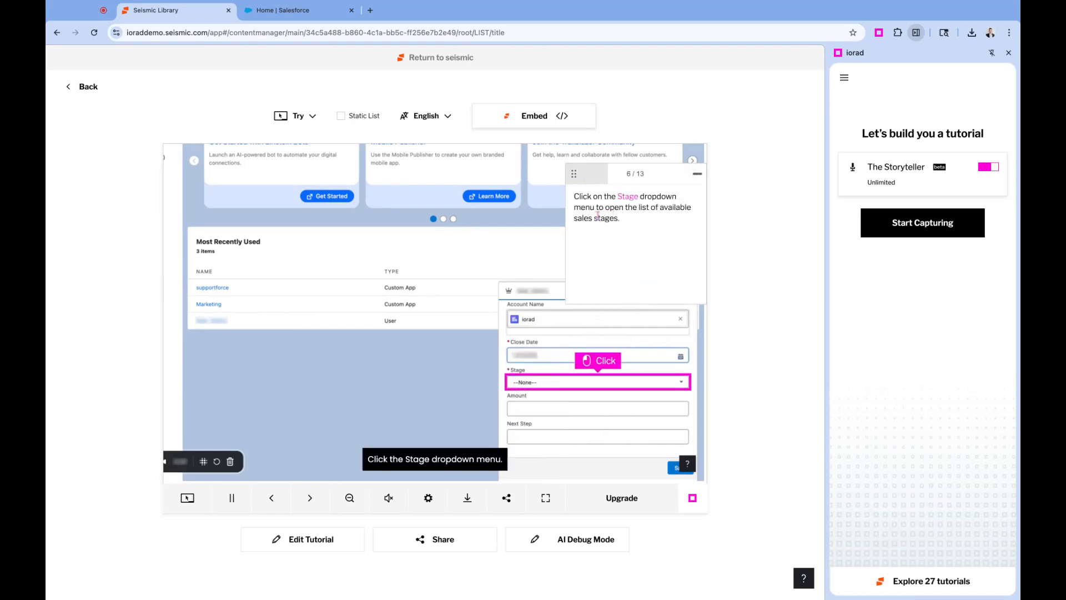
In the tutorial editor, permanently blur the supportforce and Marketing rows in step 1
click(303, 540)
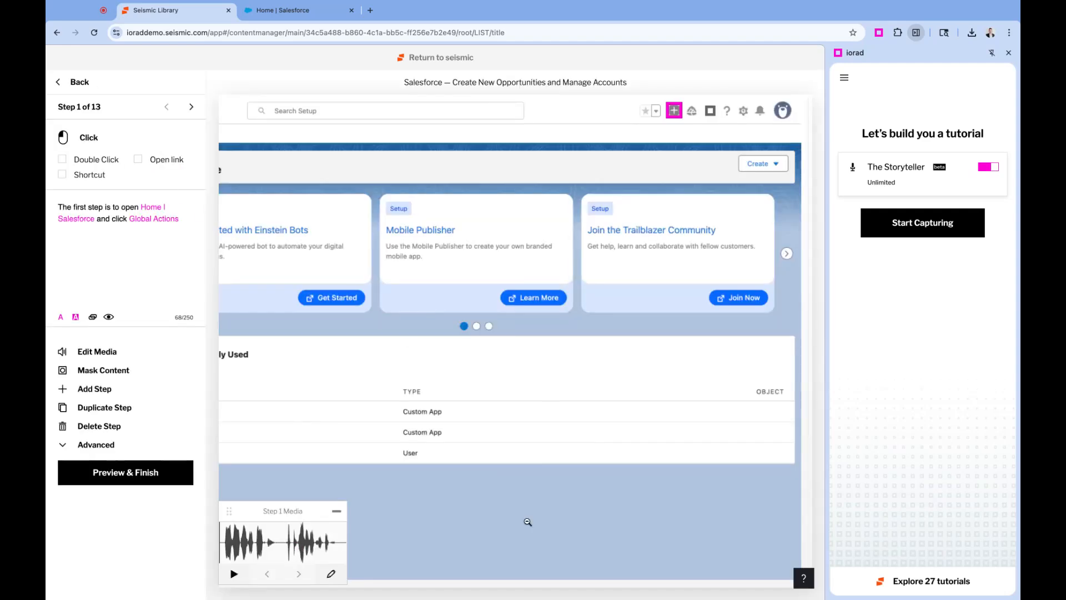
click(1008, 53)
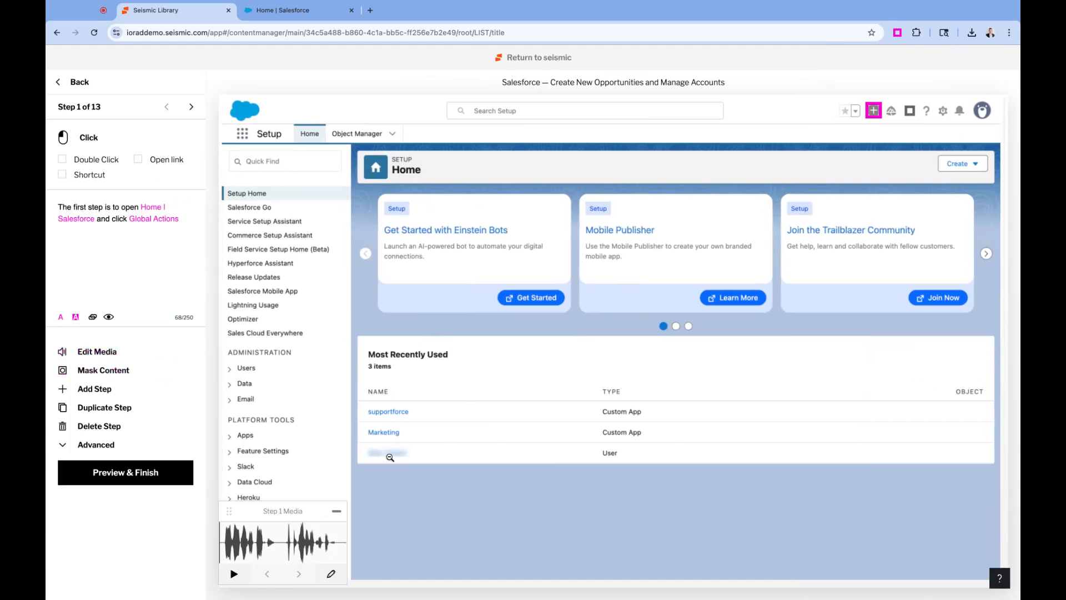
click(90, 372)
drag(362, 398, 691, 443)
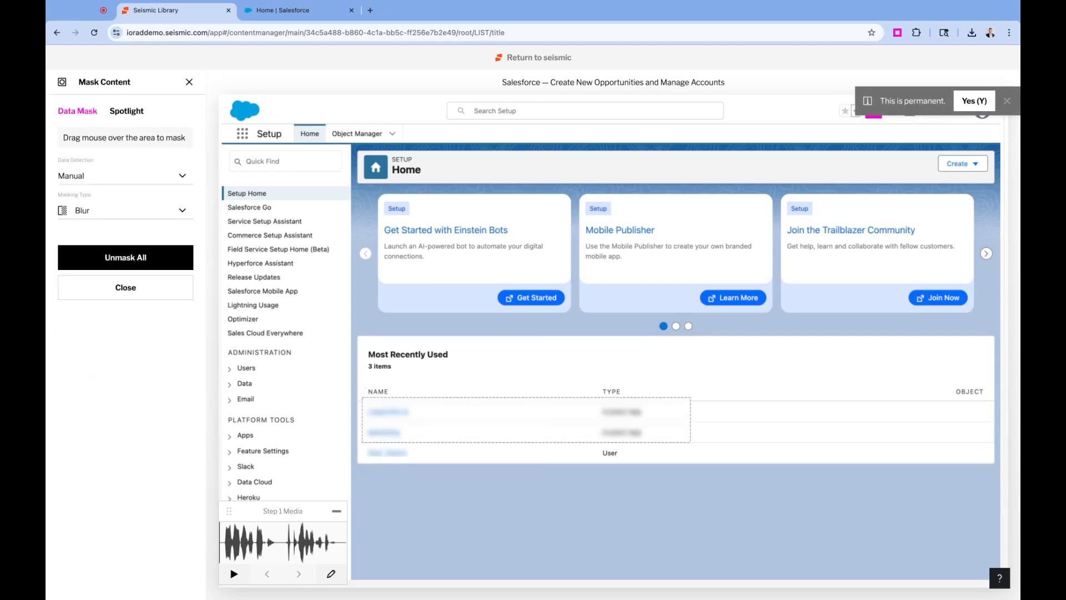
click(978, 101)
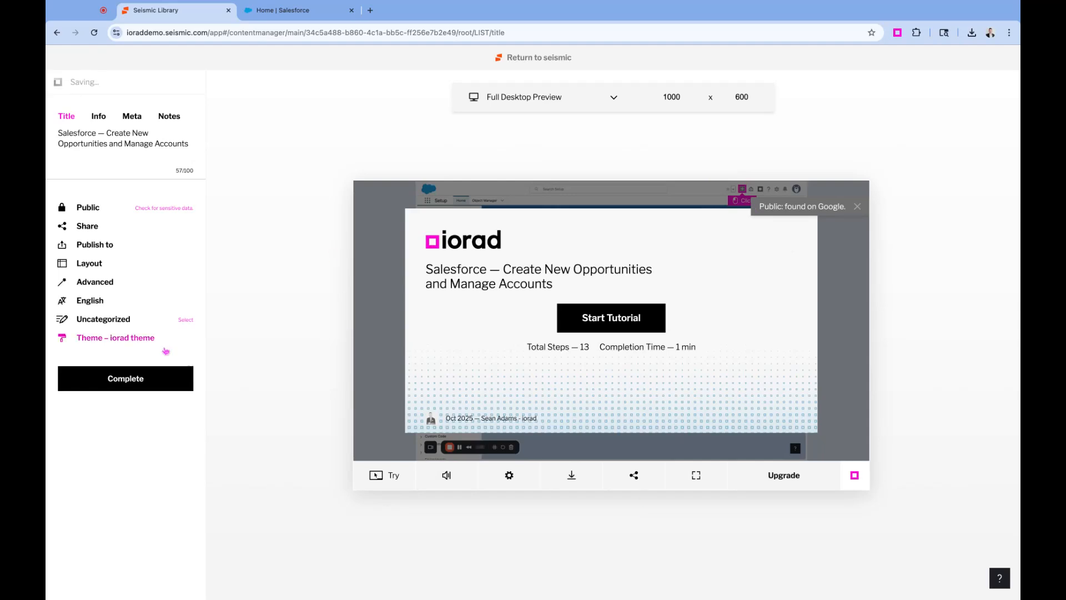
Complete the tutorial and embed its player link into Seismic Library via Add URL
click(141, 384)
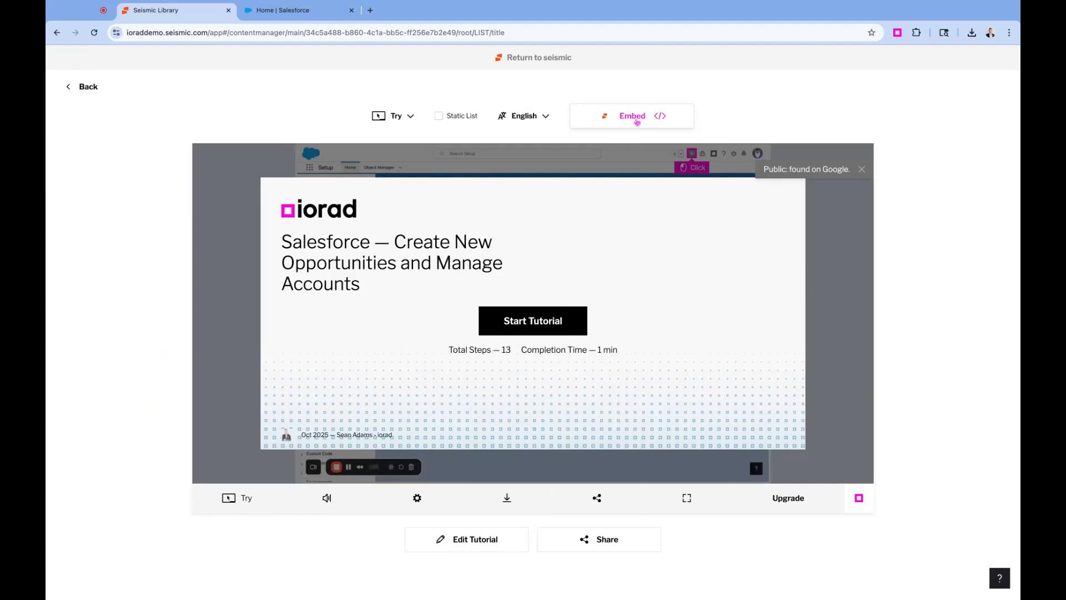
click(637, 119)
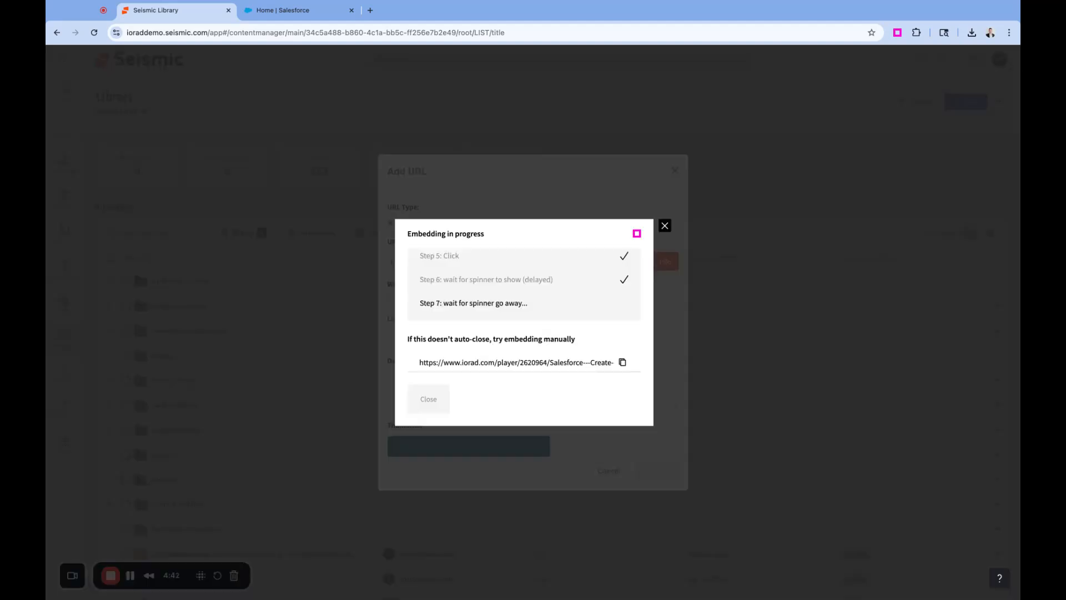